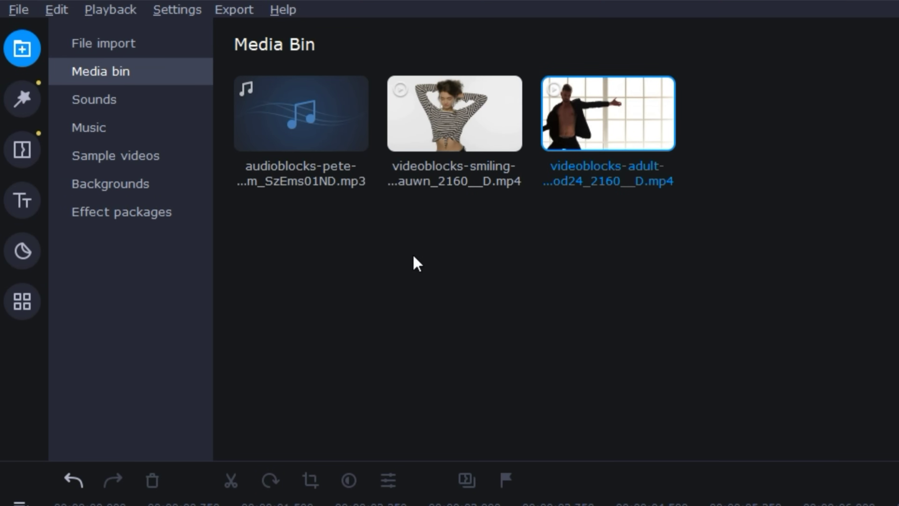
Add the beats mp3 and the adult dancer video to the timeline, then preview the opening seconds.
{"action": "left_click", "coordinate": [340, 100]}
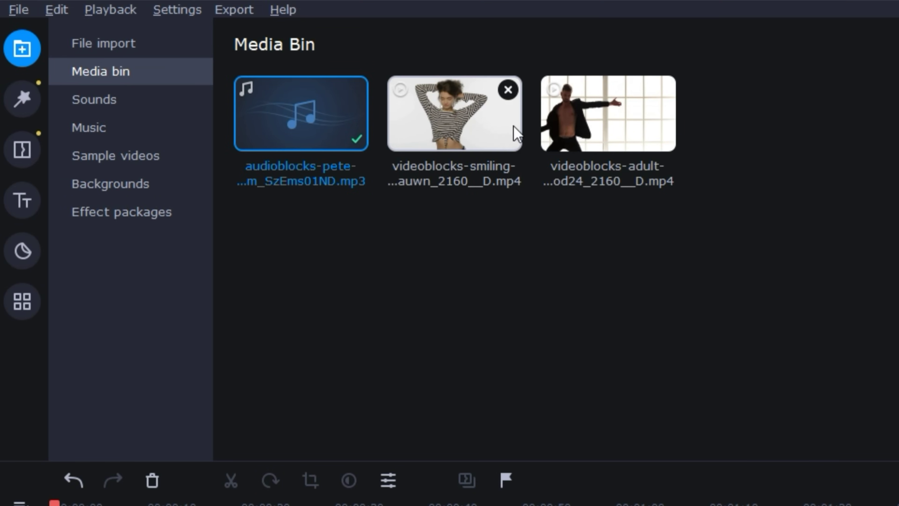
{"action": "left_click", "coordinate": [572, 132]}
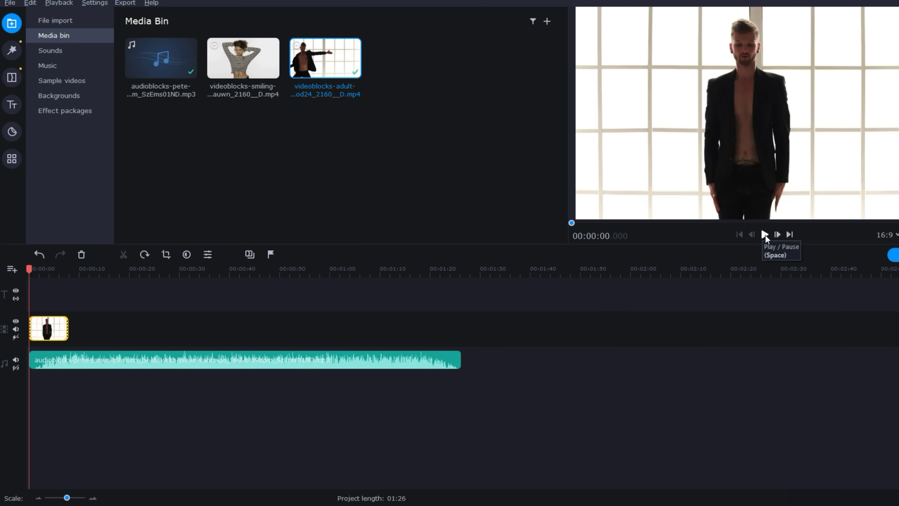
{"action": "left_click", "coordinate": [764, 235]}
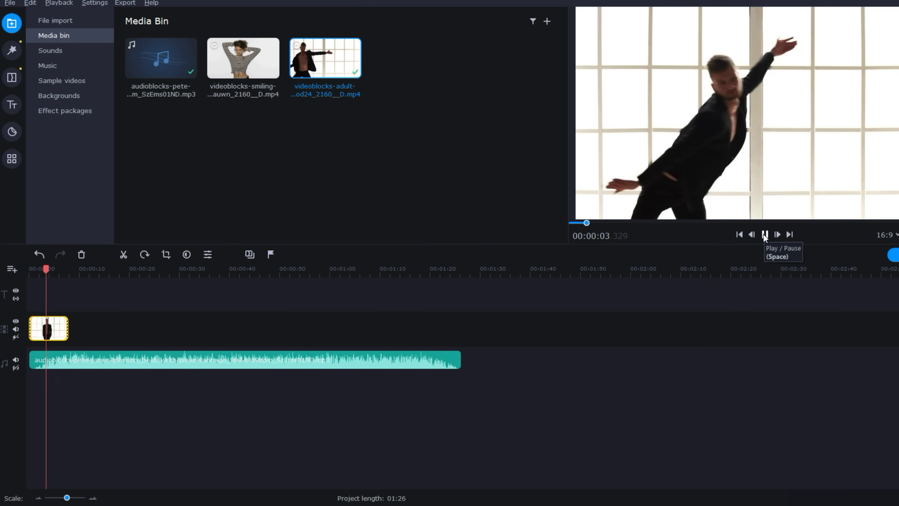
{"action": "left_click", "coordinate": [765, 235]}
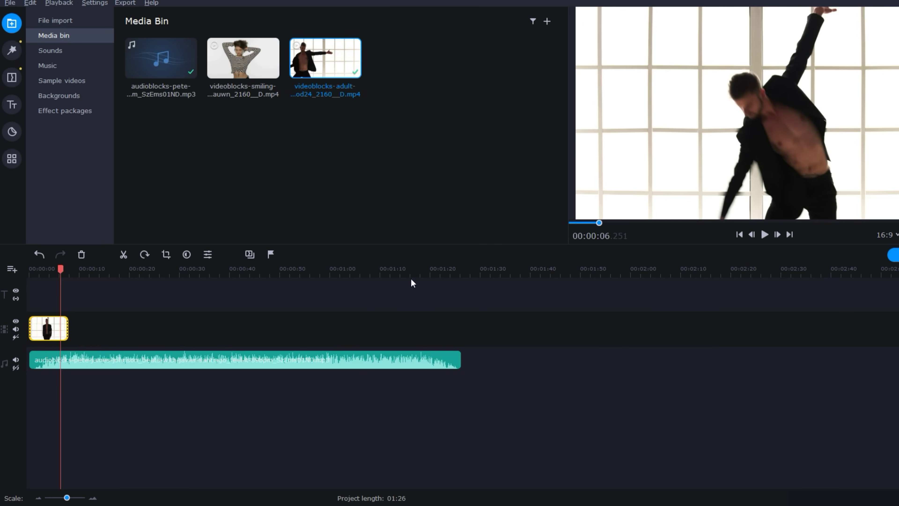
Run Detect Audio Beats on the music clip.
{"action": "right_click", "coordinate": [96, 364]}
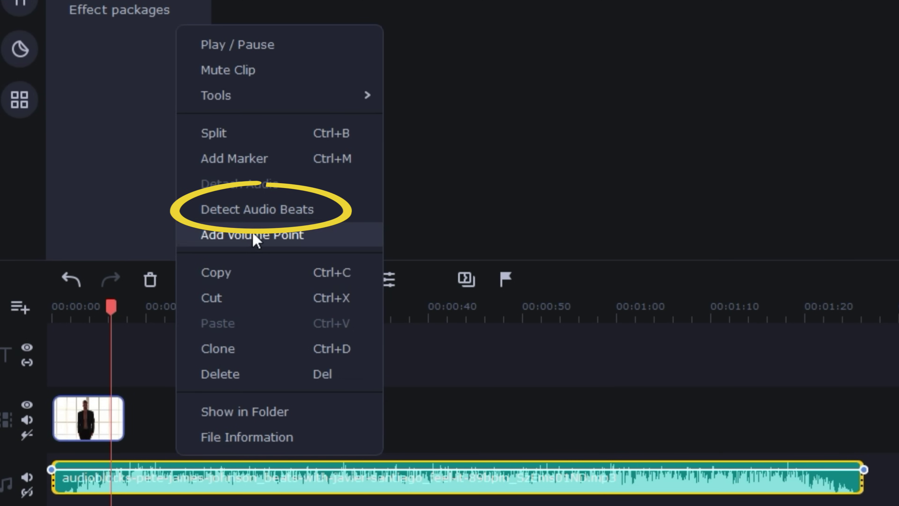
{"action": "left_click", "coordinate": [225, 208]}
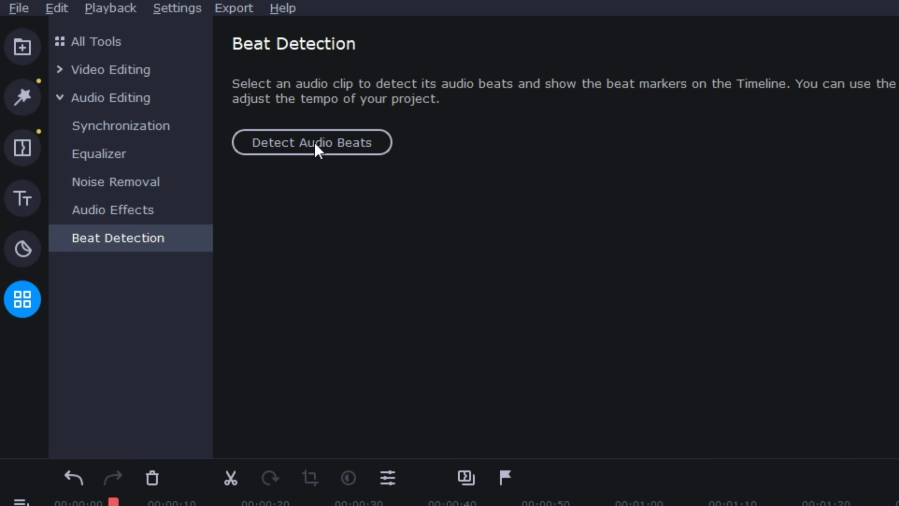
{"action": "left_click", "coordinate": [316, 145]}
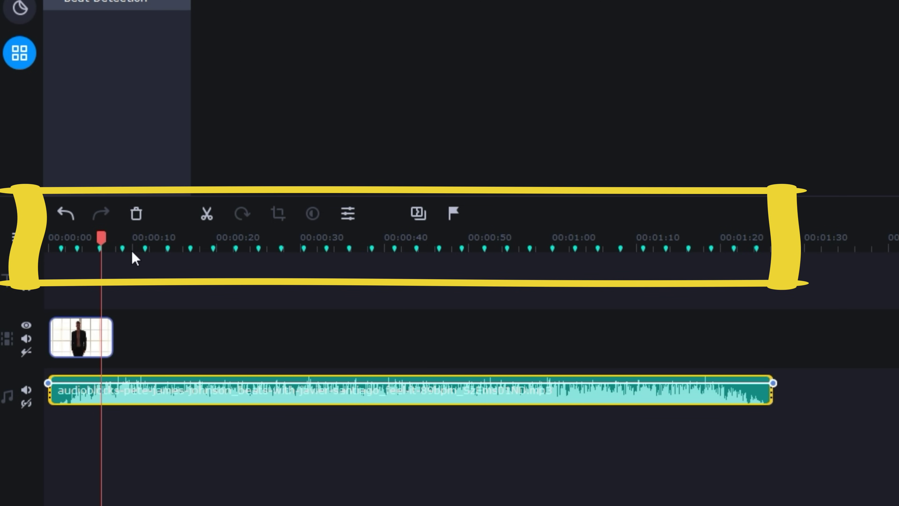
Set the minimum gap between beat markers to 0.59 sec, then select the dancer clip.
{"action": "scroll", "coordinate": [160, 264], "scroll_direction": "up", "scroll_amount": 3}
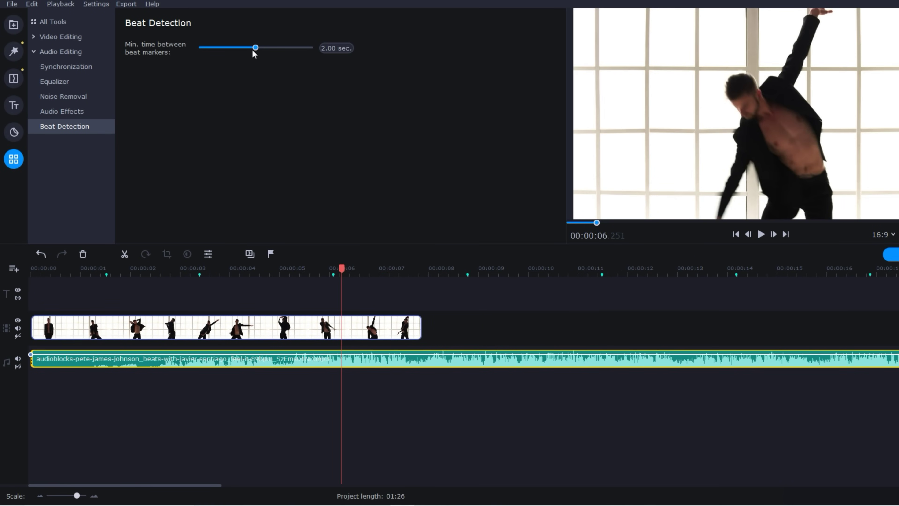
{"action": "left_click_drag", "start_coordinate": [255, 49], "coordinate": [251, 49]}
{"action": "left_click", "coordinate": [760, 234]}
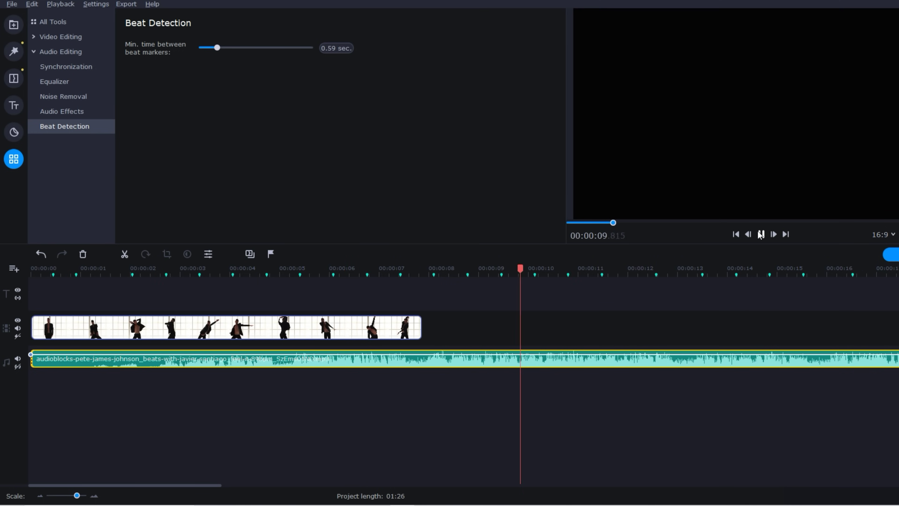
{"action": "key", "text": "space"}
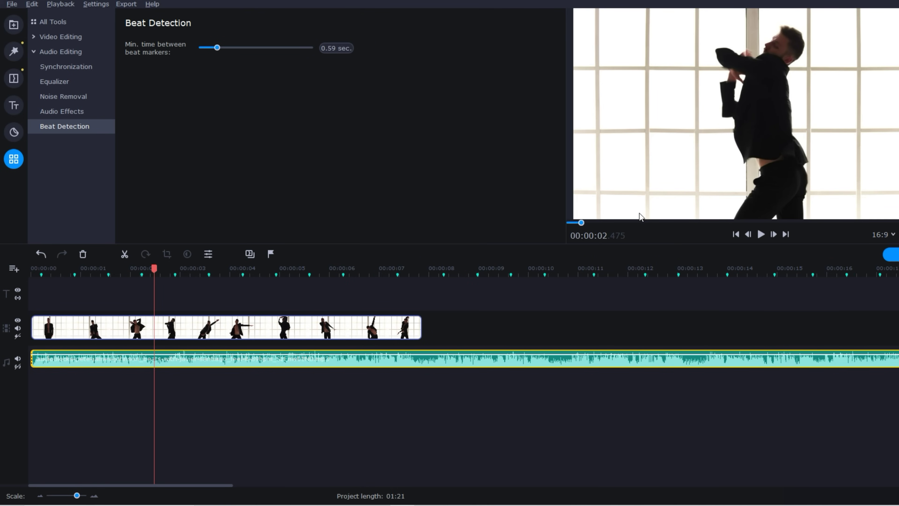
{"action": "left_click", "coordinate": [250, 322]}
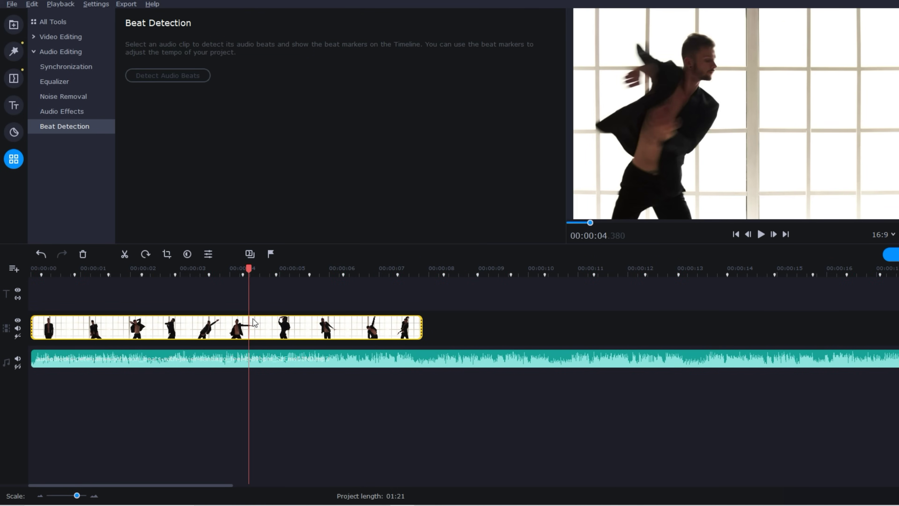
Set the dancer clip's speed to 50% and play it back from the start.
{"action": "double_click", "coordinate": [250, 323]}
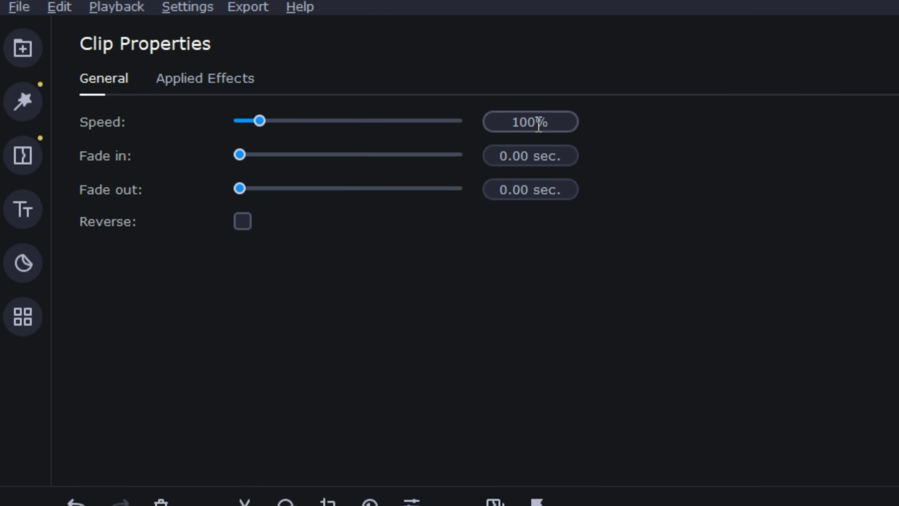
{"action": "double_click", "coordinate": [535, 122]}
{"action": "type", "text": "50"}
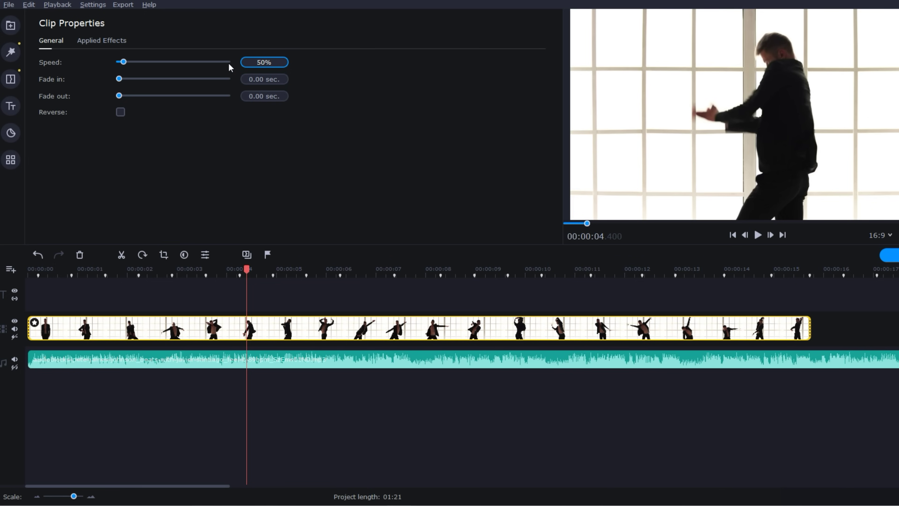
{"action": "left_click", "coordinate": [732, 234]}
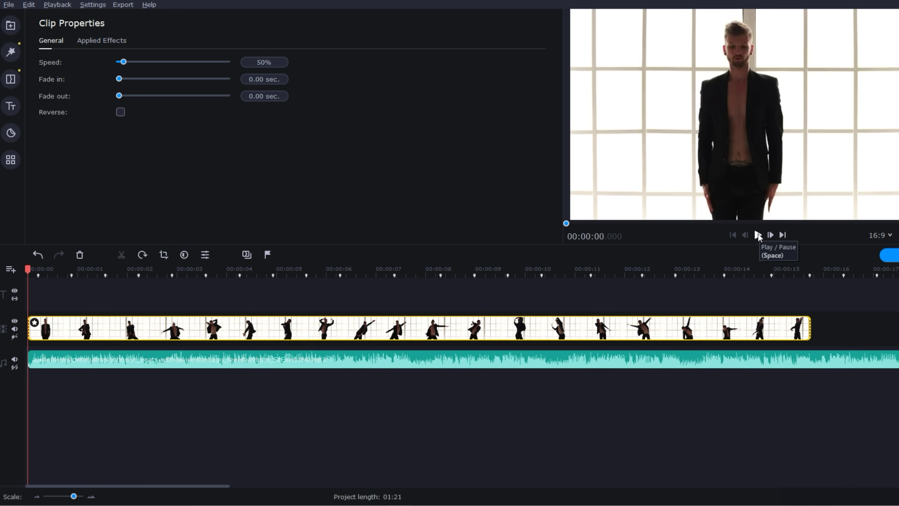
{"action": "left_click", "coordinate": [758, 235]}
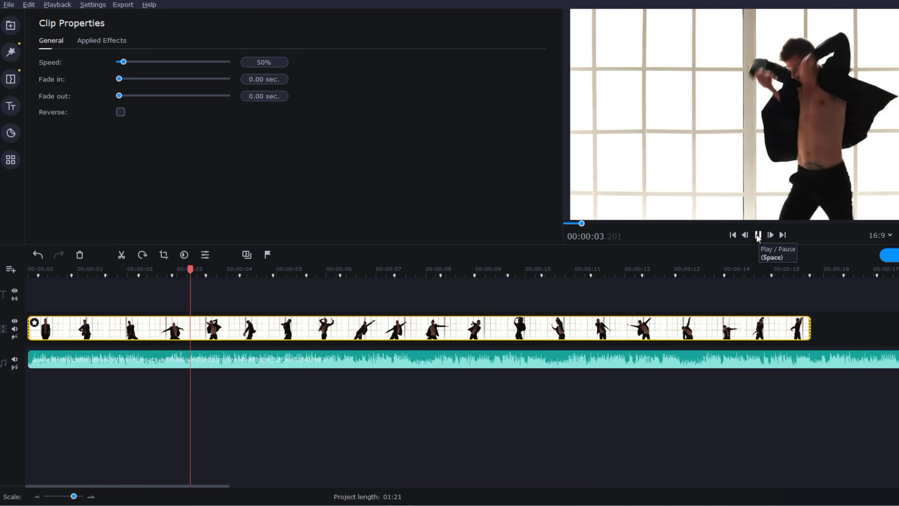
{"action": "left_click", "coordinate": [758, 235]}
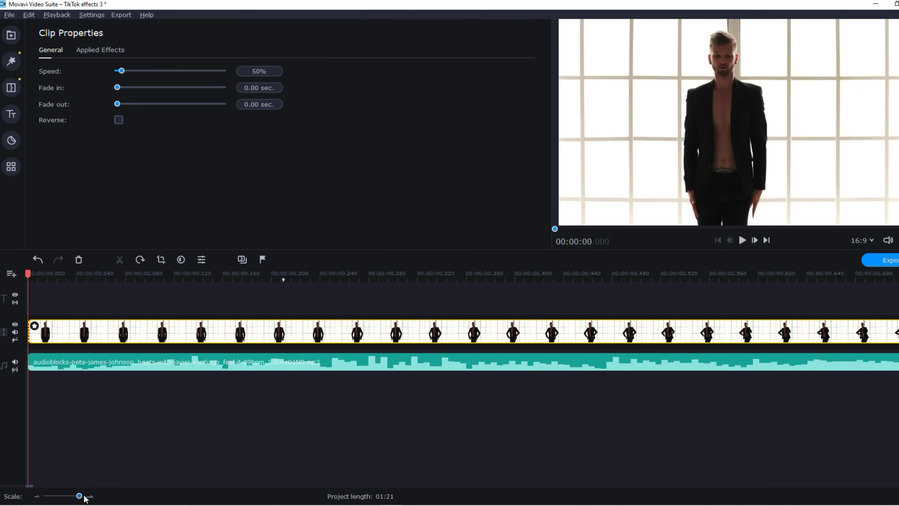
Split the dancer clip at the first beat marker and give the second piece 800% speed.
{"action": "left_click", "coordinate": [286, 288]}
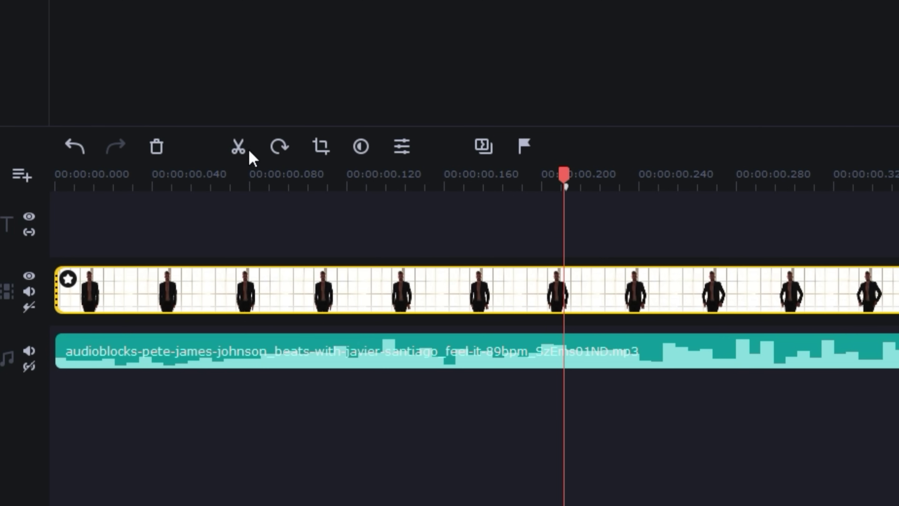
{"action": "left_click", "coordinate": [238, 147]}
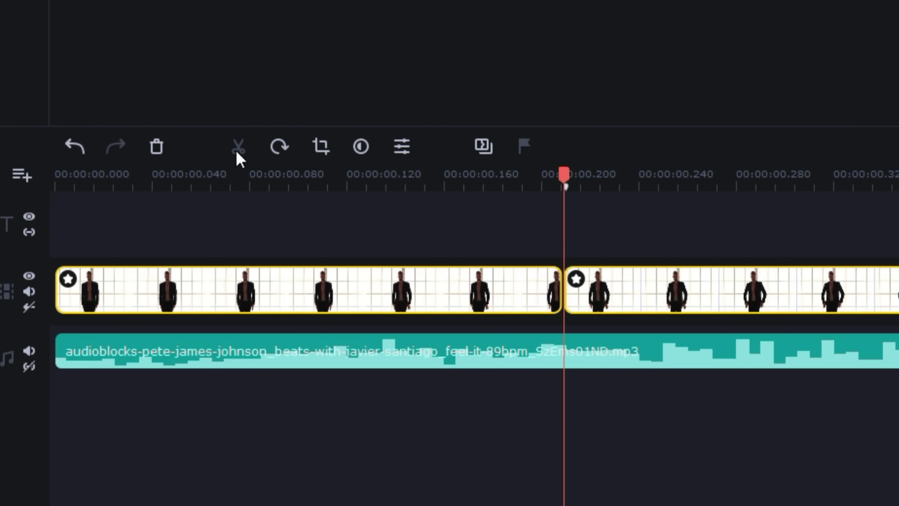
{"action": "left_click", "coordinate": [655, 283]}
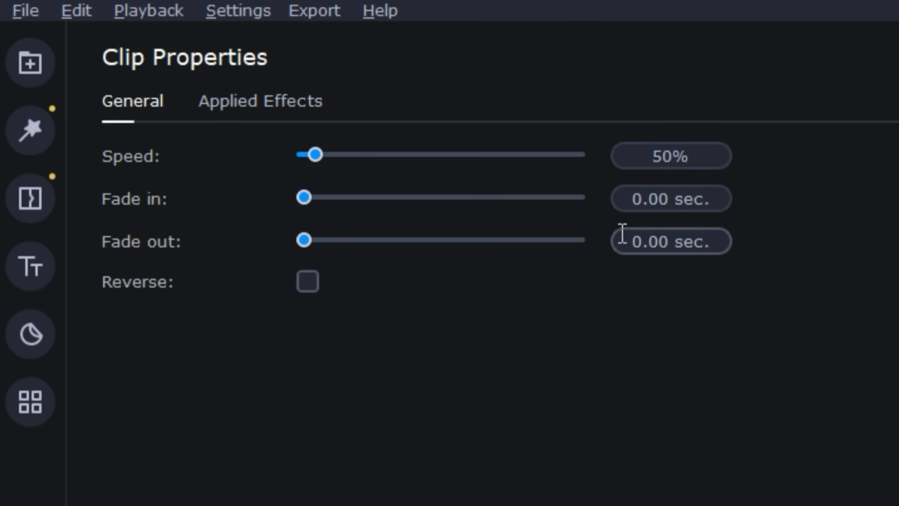
{"action": "left_click_drag", "start_coordinate": [677, 158], "coordinate": [637, 160]}
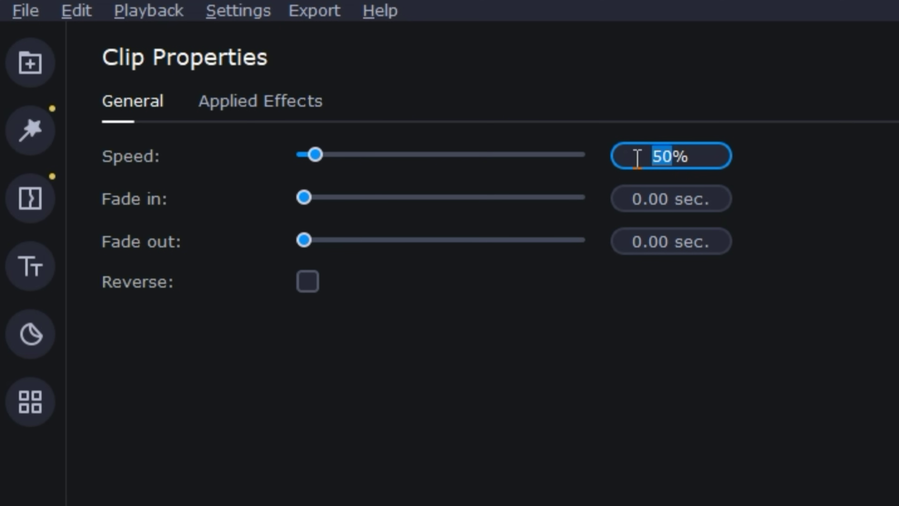
{"action": "type", "text": "800"}
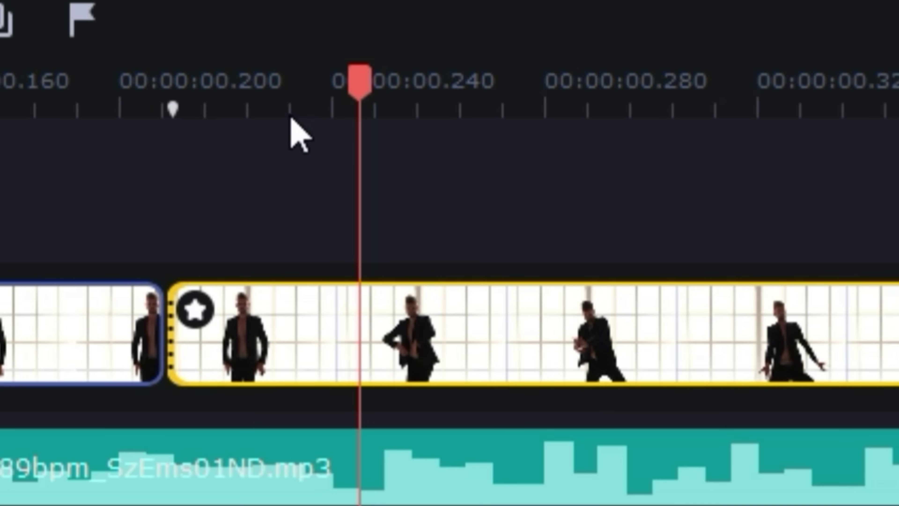
Split the 800% clip at about 0.240 s, return the next piece to 50%, and scrub the preview.
{"action": "left_click", "coordinate": [375, 119]}
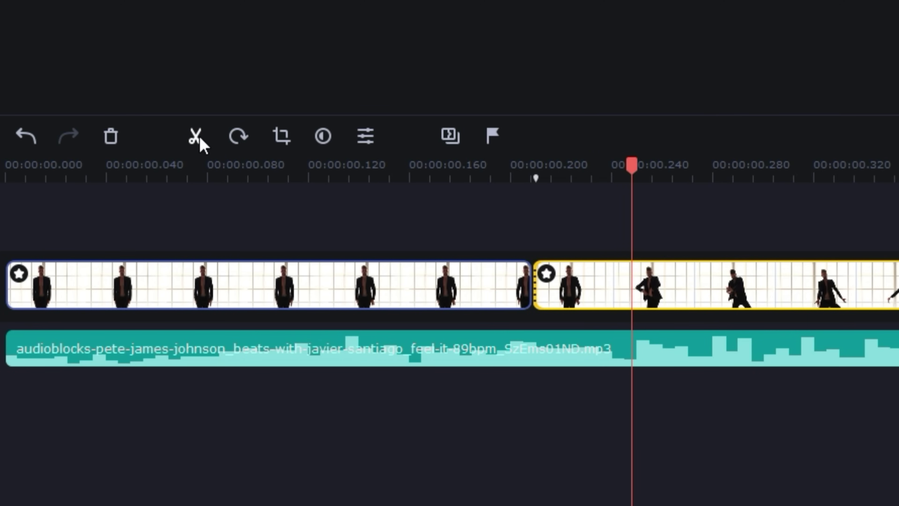
{"action": "left_click", "coordinate": [195, 137]}
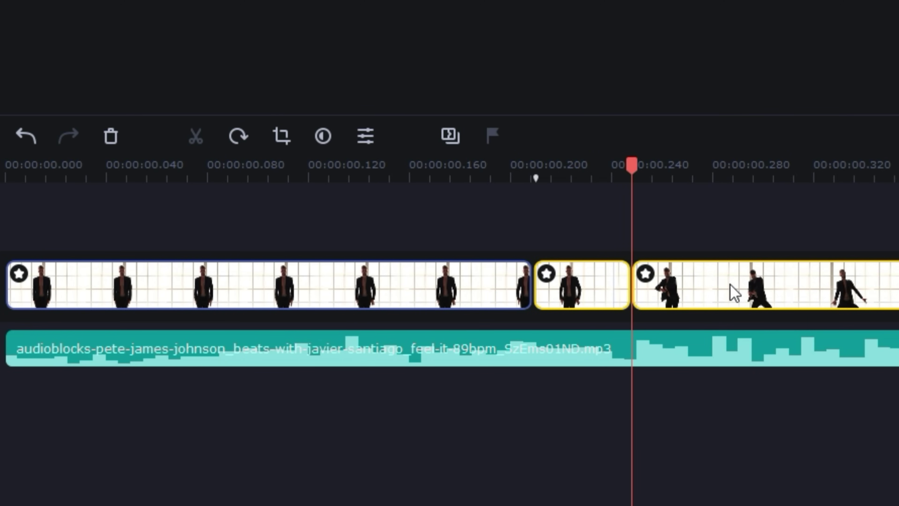
{"action": "left_click", "coordinate": [733, 292]}
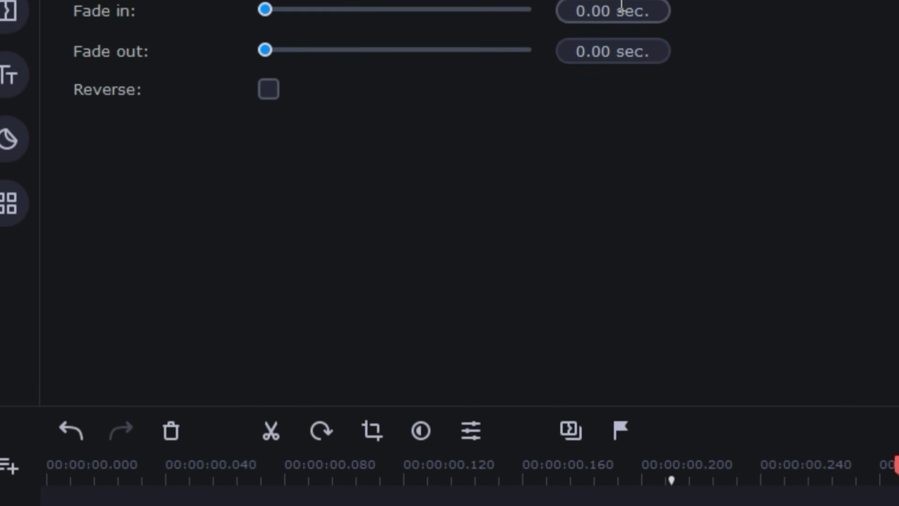
{"action": "double_click", "coordinate": [734, 164]}
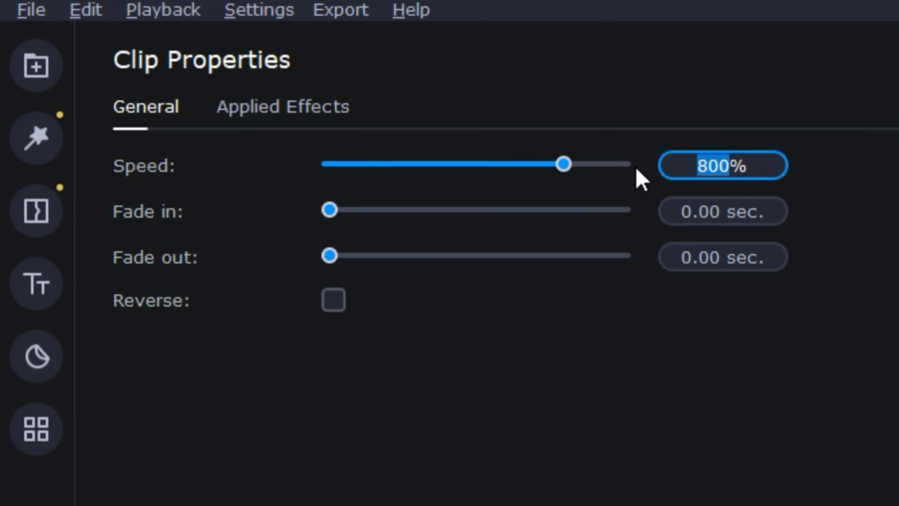
{"action": "type", "text": "50"}
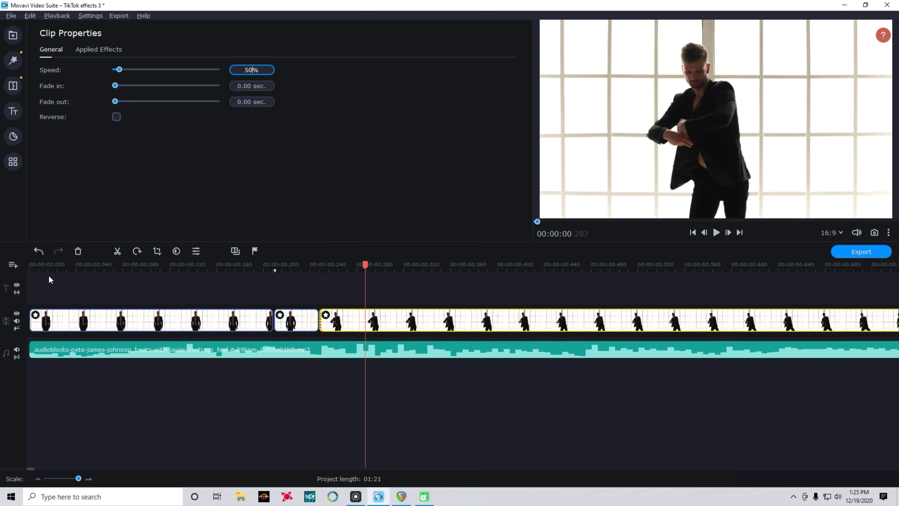
{"action": "left_click", "coordinate": [48, 271]}
{"action": "left_click_drag", "start_coordinate": [48, 265], "coordinate": [325, 282]}
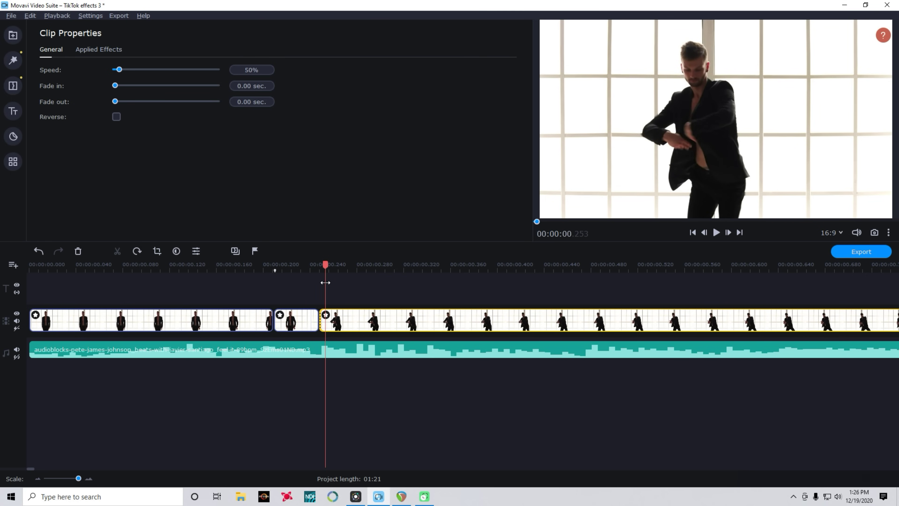
Split the clip at the 0.880 s beat marker and set the following piece to 800%.
{"action": "scroll", "coordinate": [325, 283], "scroll_direction": "down", "scroll_amount": 10}
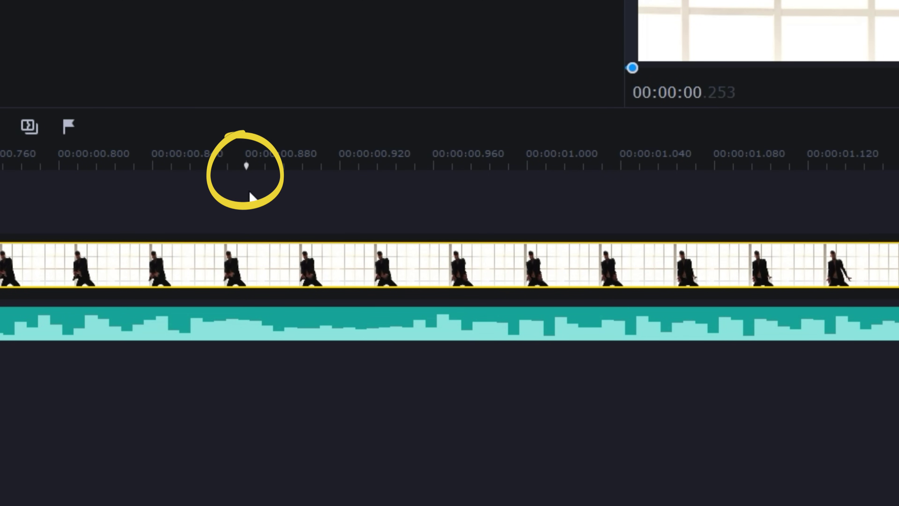
{"action": "left_click", "coordinate": [247, 163]}
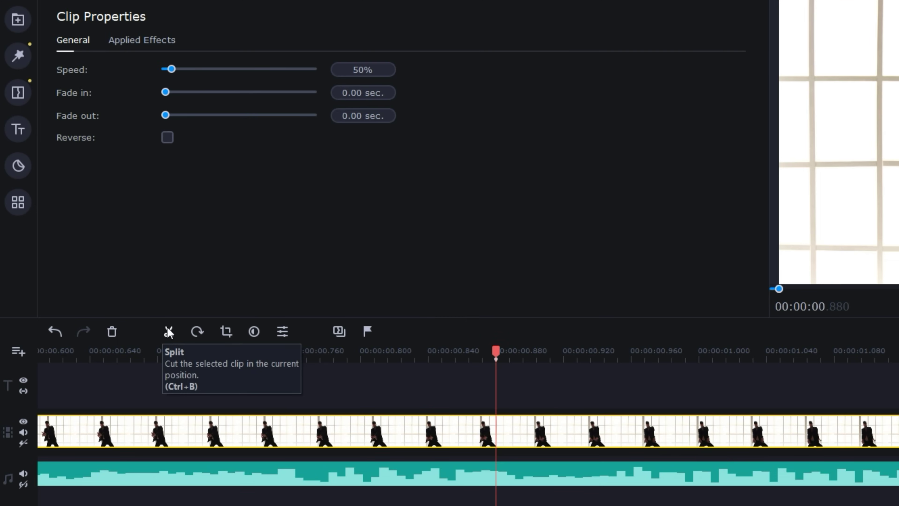
{"action": "left_click", "coordinate": [168, 332]}
{"action": "left_click", "coordinate": [529, 431]}
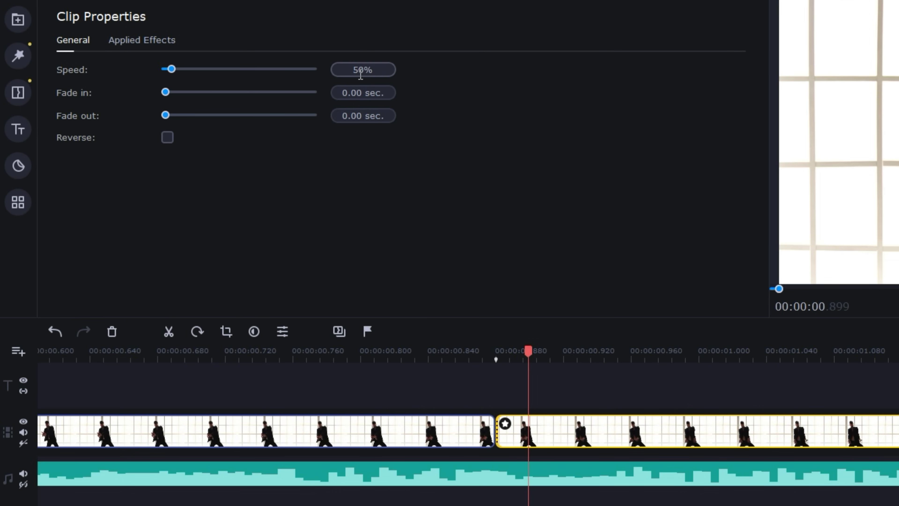
{"action": "left_click_drag", "start_coordinate": [367, 69], "coordinate": [345, 70]}
{"action": "type", "text": "800"}
Split the fast clip at 0.920 s and set the remaining piece back to 50%.
{"action": "left_click", "coordinate": [494, 364]}
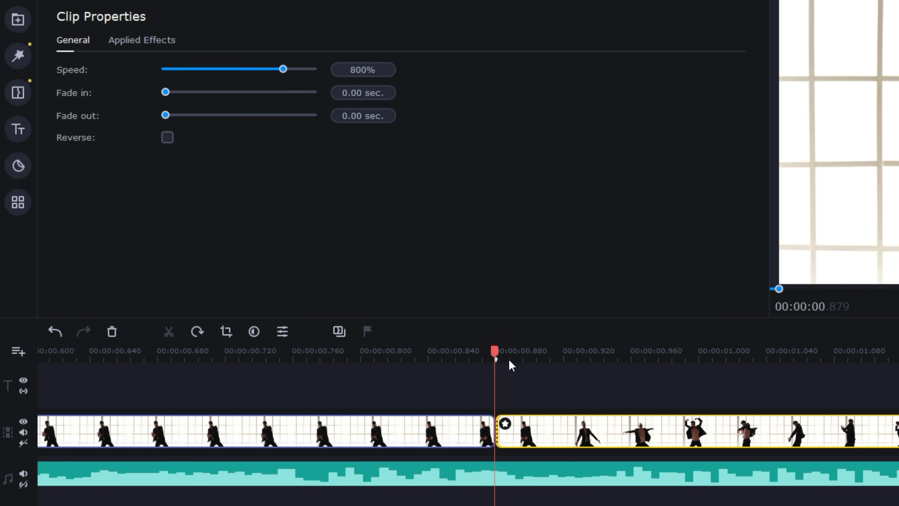
{"action": "left_click", "coordinate": [564, 360]}
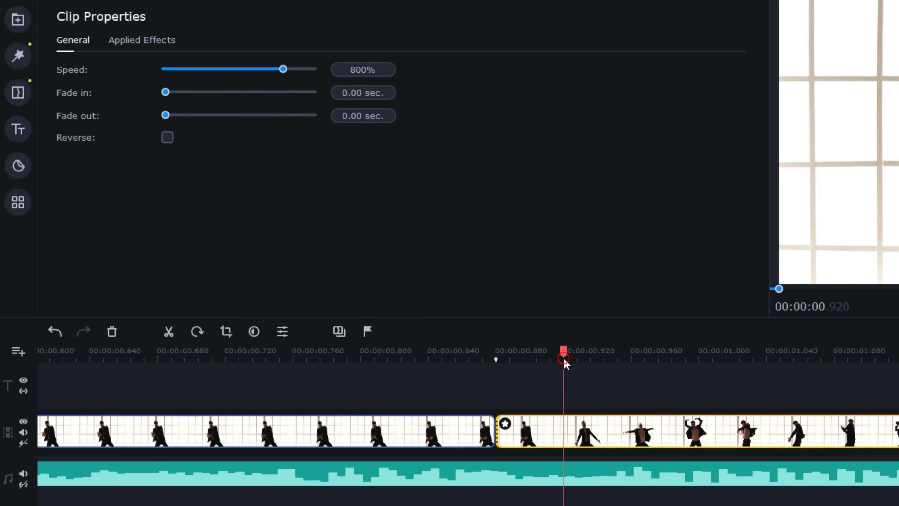
{"action": "left_click", "coordinate": [168, 334]}
{"action": "left_click", "coordinate": [592, 431]}
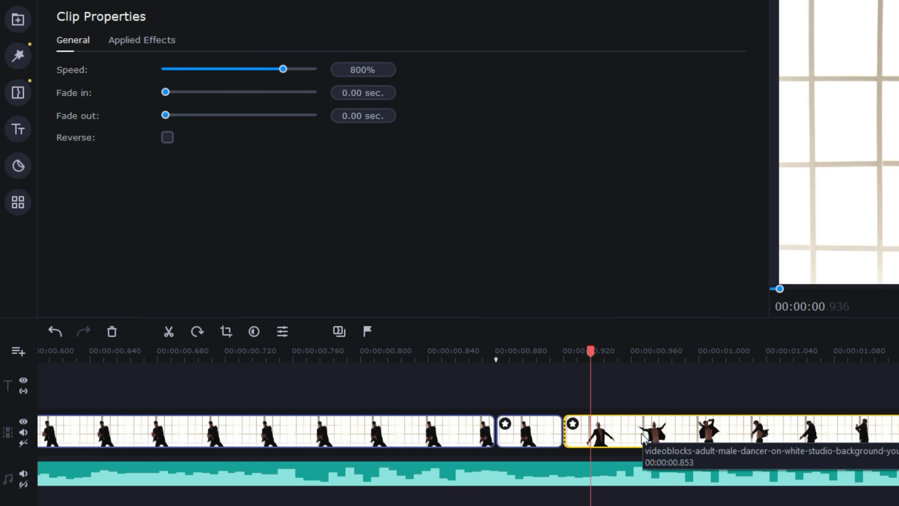
{"action": "left_click", "coordinate": [612, 430]}
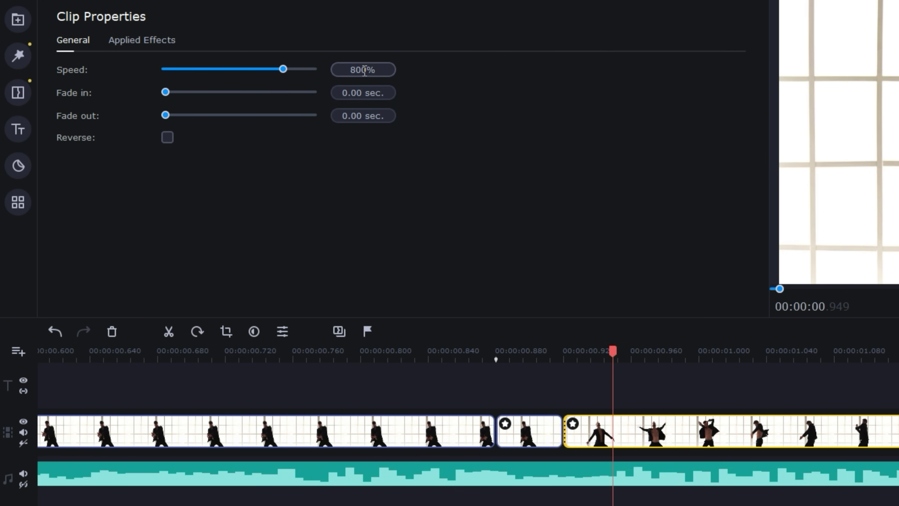
{"action": "left_click_drag", "start_coordinate": [365, 70], "coordinate": [306, 73]}
{"action": "type", "text": "50"}
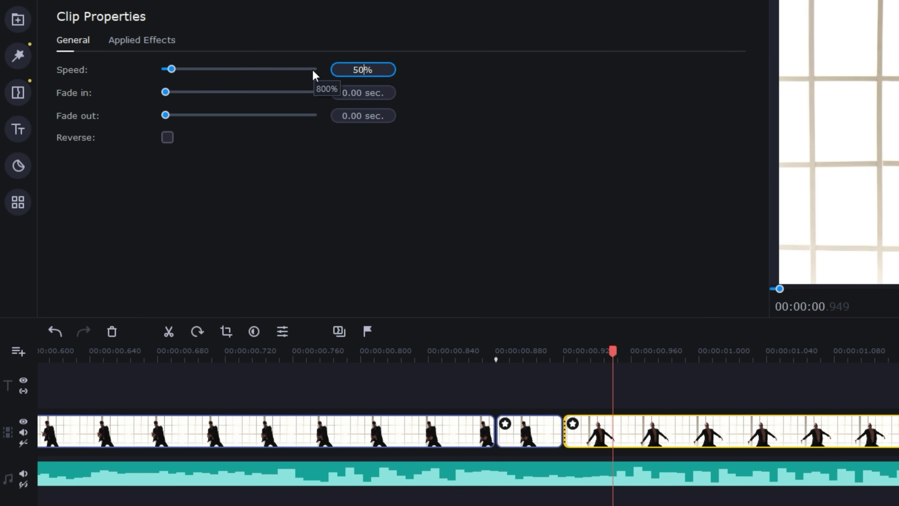
{"action": "key", "text": "Return"}
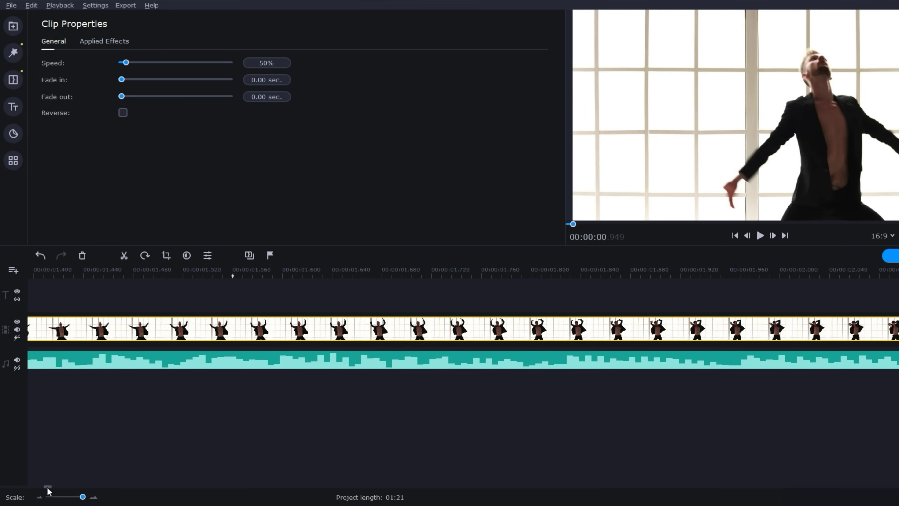
Split the clip again at the next beat near 1.559 s with Ctrl+B.
{"action": "left_click", "coordinate": [233, 346]}
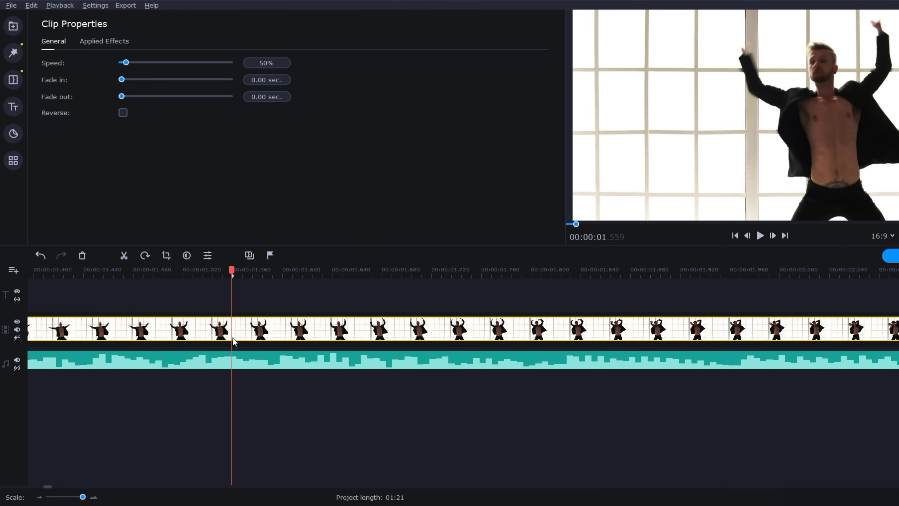
{"action": "key", "text": "ctrl+b"}
{"action": "key", "text": "Right"}
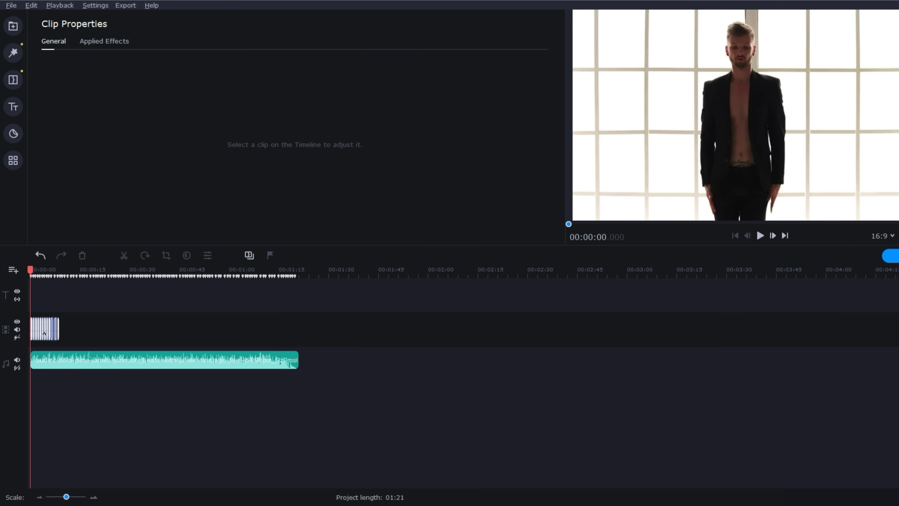
Zoom the timeline in with the Scale slider to show the split, beat-aligned clips.
{"action": "left_click", "coordinate": [67, 497]}
{"action": "left_click_drag", "start_coordinate": [68, 497], "coordinate": [78, 499]}
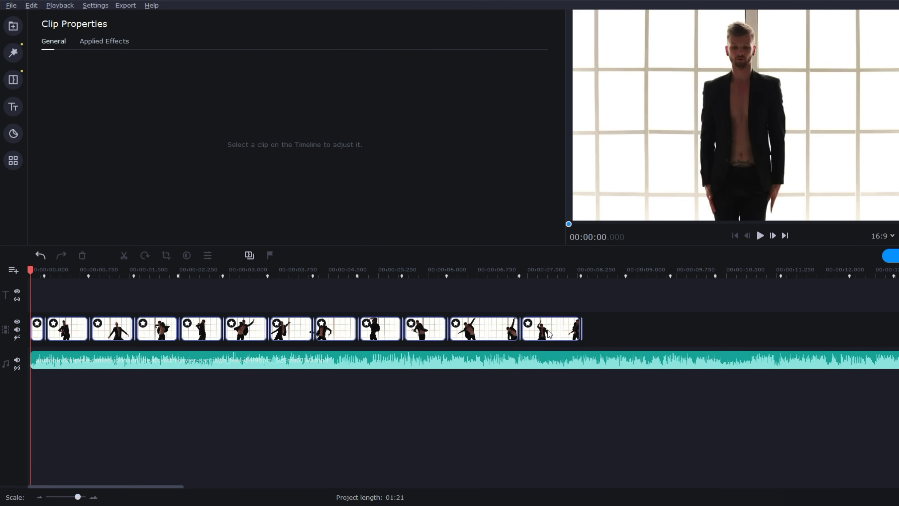